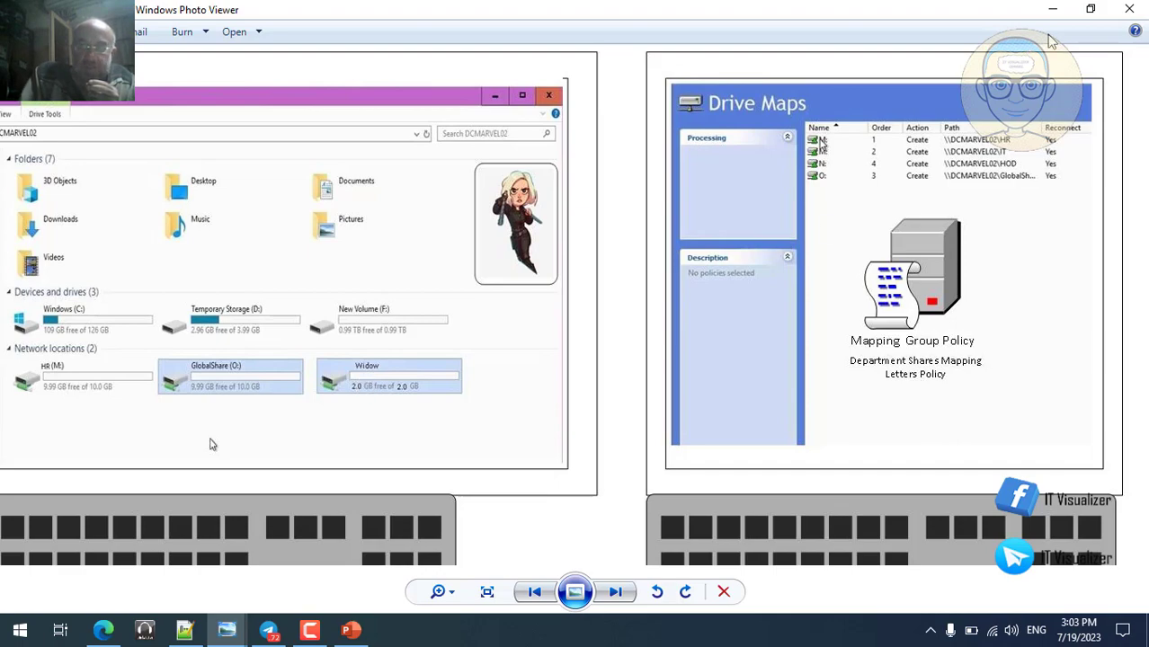
- Show the next picture in the photo viewer, then minimise it and switch to the Bard chat in Microsoft Edge
{"action": "key", "text": "Right"}
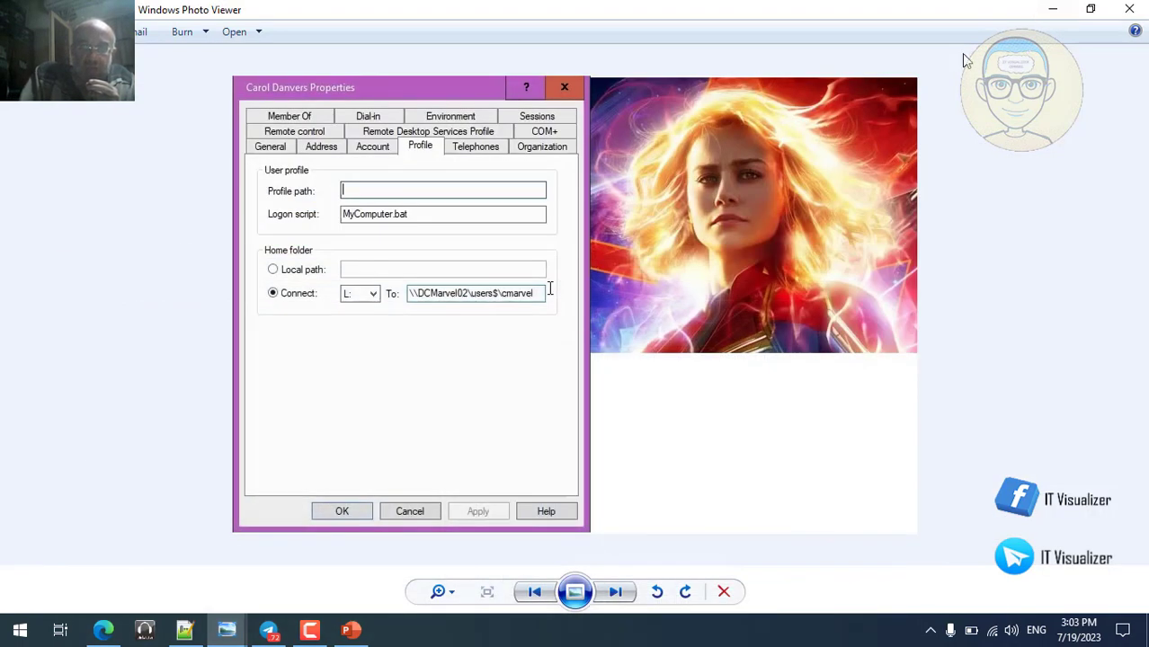
{"action": "left_click", "coordinate": [1053, 10]}
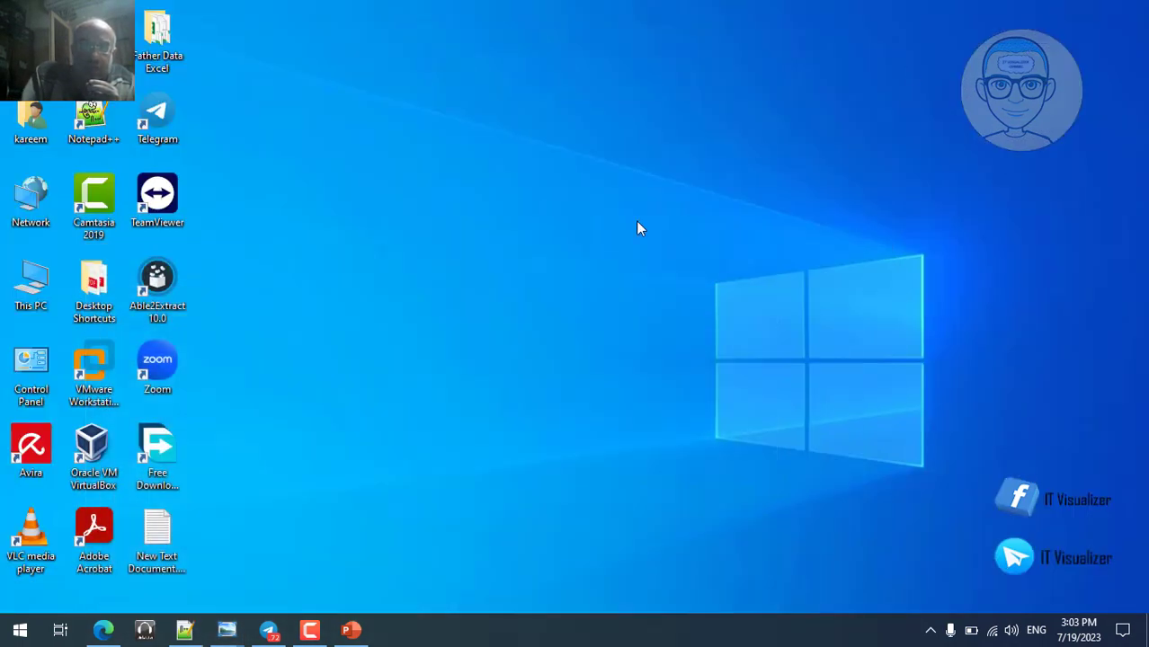
{"action": "left_click", "coordinate": [104, 629]}
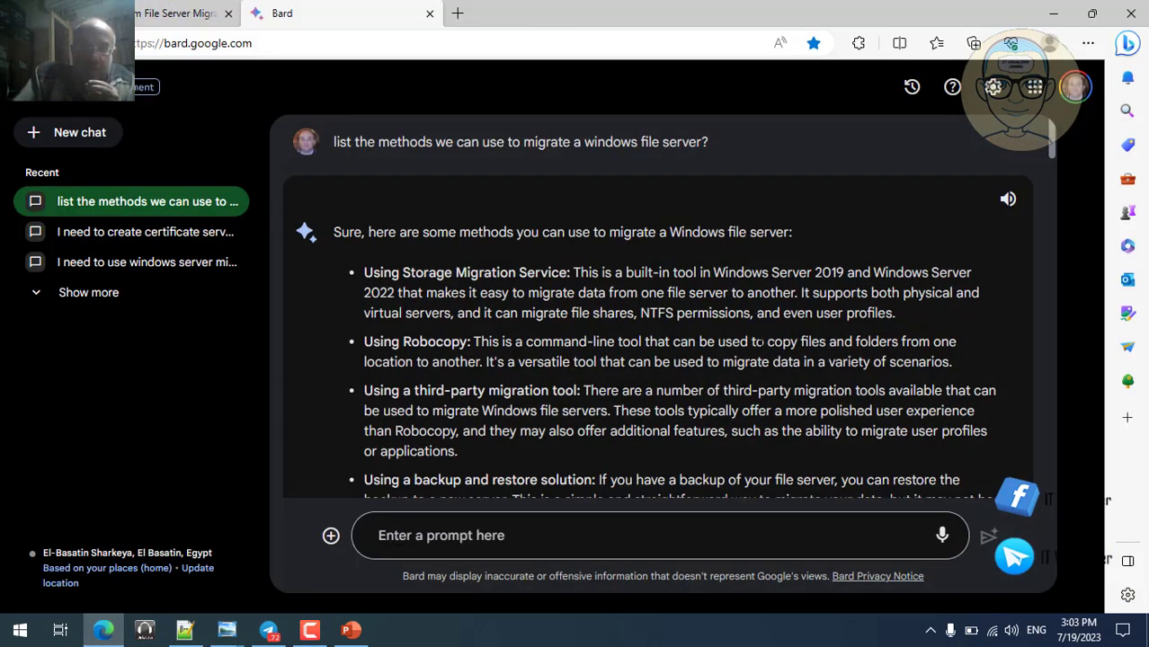
- Play Bard's answer on Windows file server migration methods aloud and follow it through the table of pros and cons
{"action": "left_click", "coordinate": [1008, 202]}
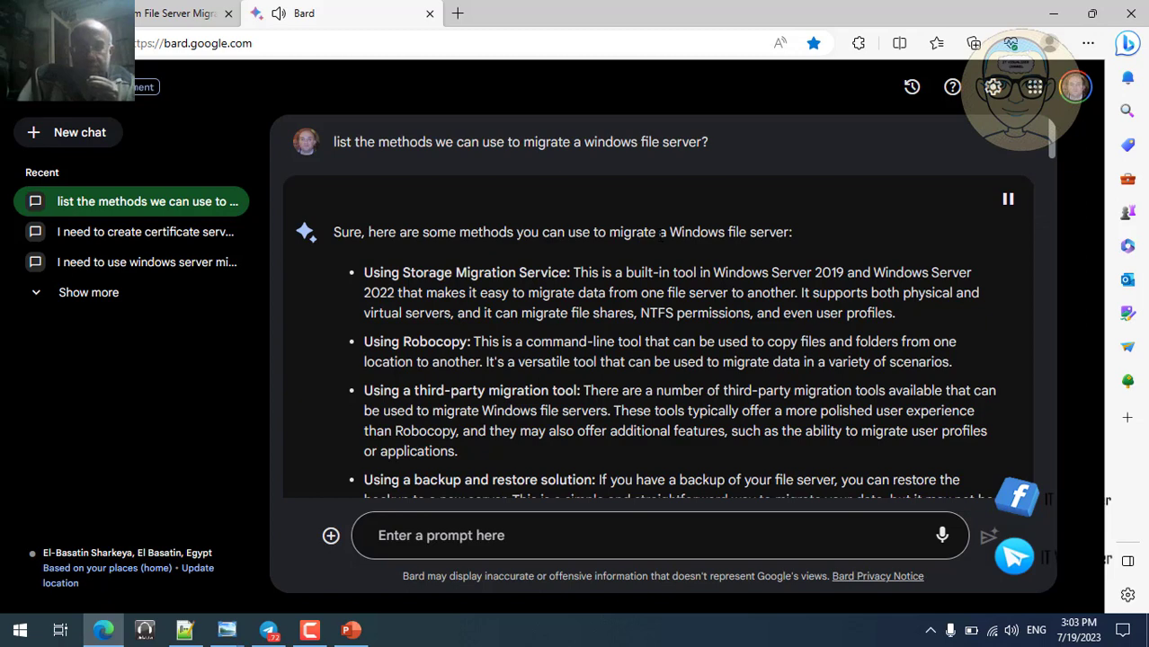
{"action": "scroll", "coordinate": [661, 234], "scroll_direction": "down", "scroll_amount": 1}
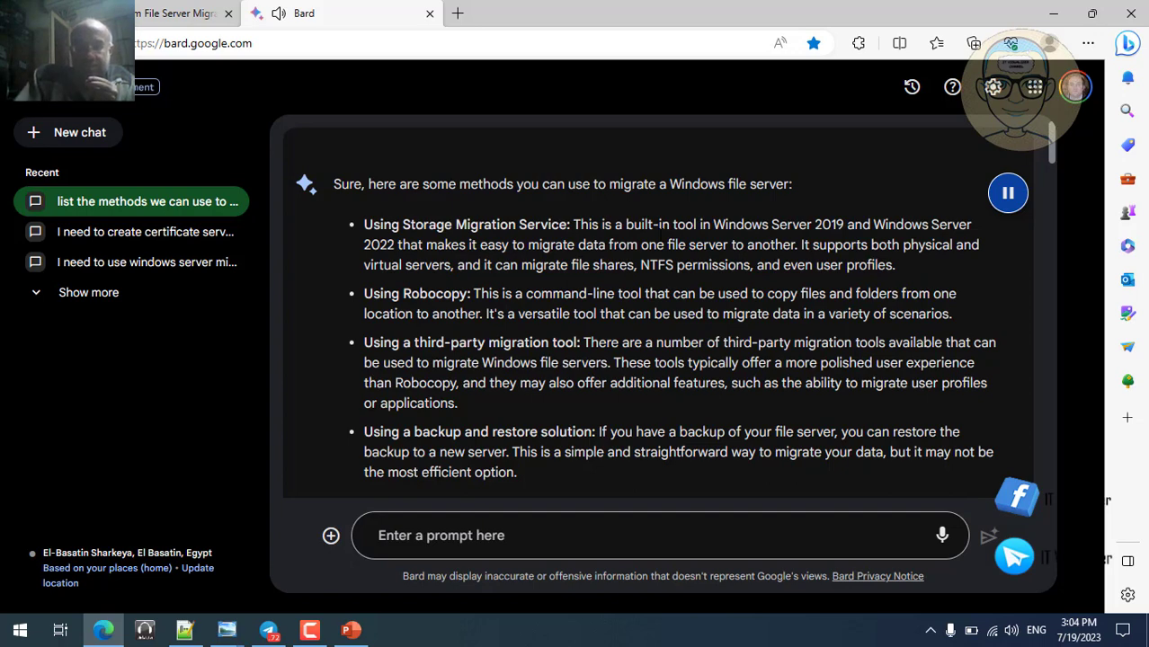
{"action": "scroll", "coordinate": [669, 305], "scroll_direction": "down", "scroll_amount": 1}
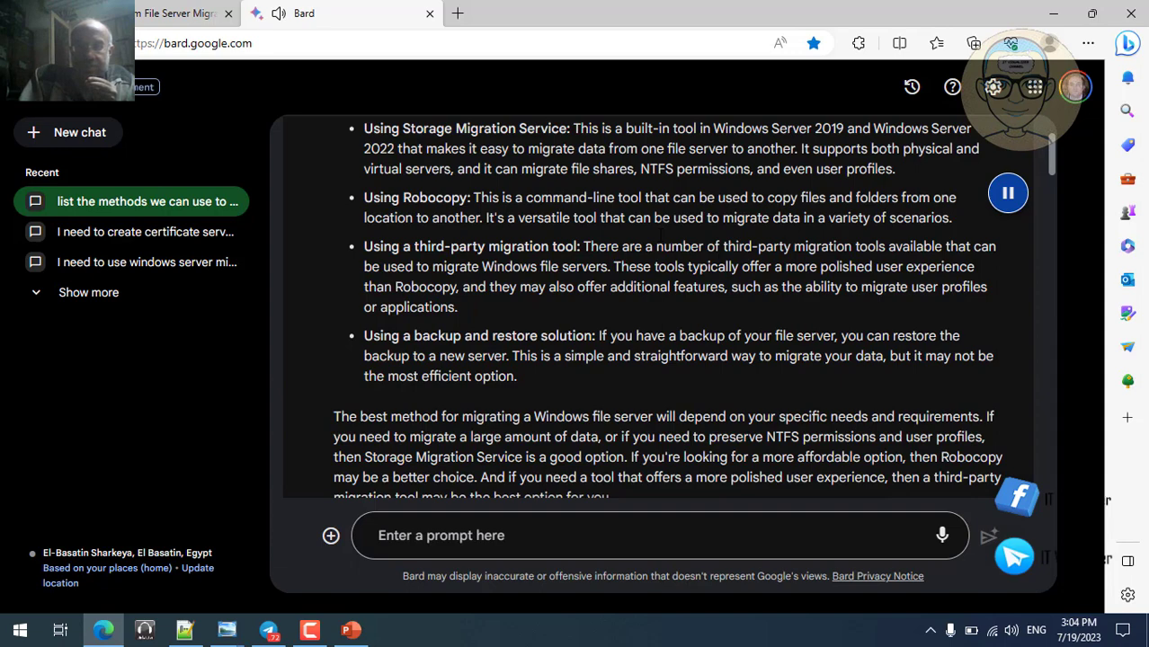
{"action": "scroll", "coordinate": [660, 234], "scroll_direction": "down", "scroll_amount": 2}
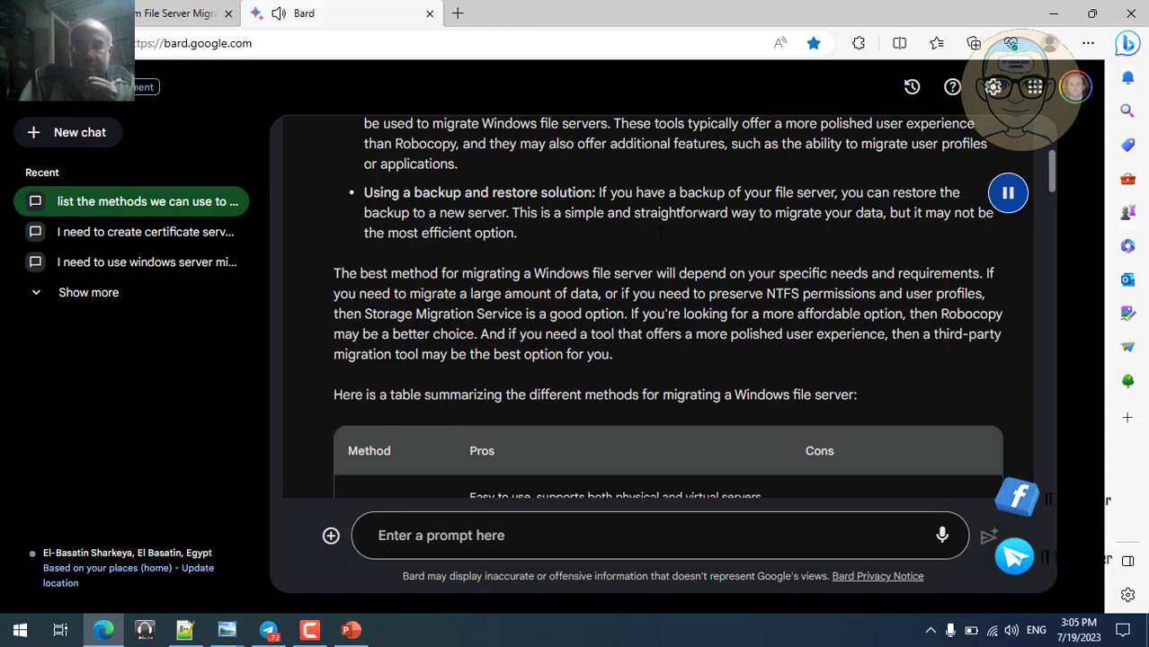
{"action": "scroll", "coordinate": [660, 233], "scroll_direction": "down", "scroll_amount": 2}
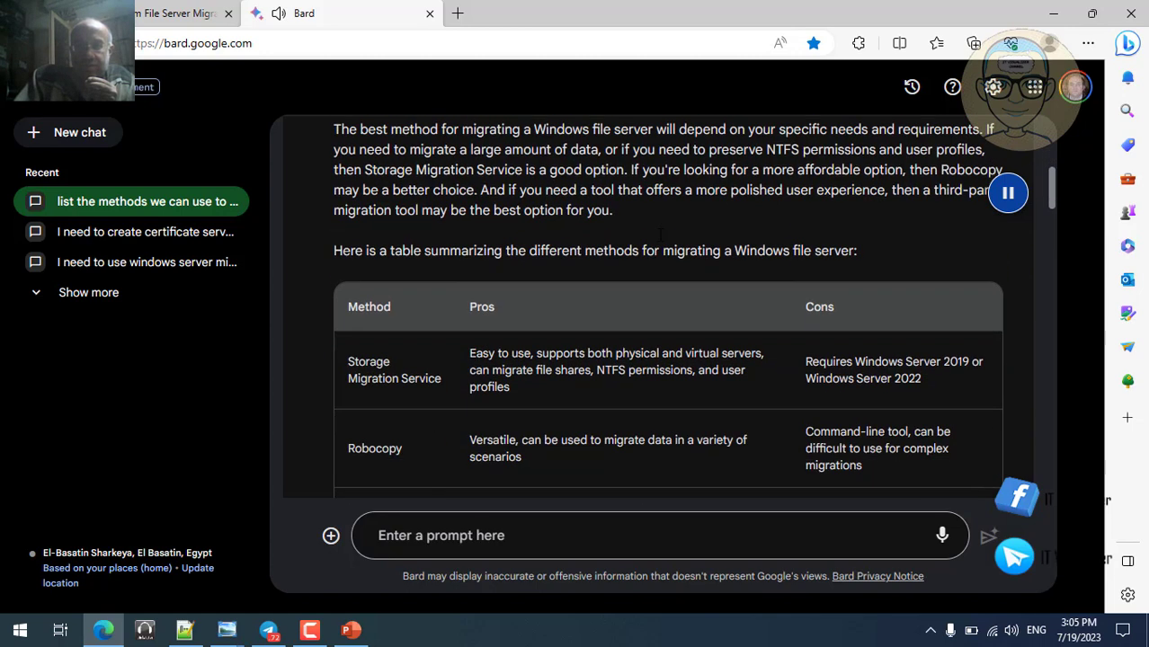
{"action": "scroll", "coordinate": [661, 233], "scroll_direction": "down", "scroll_amount": 1}
{"action": "scroll", "coordinate": [661, 233], "scroll_direction": "down", "scroll_amount": 1}
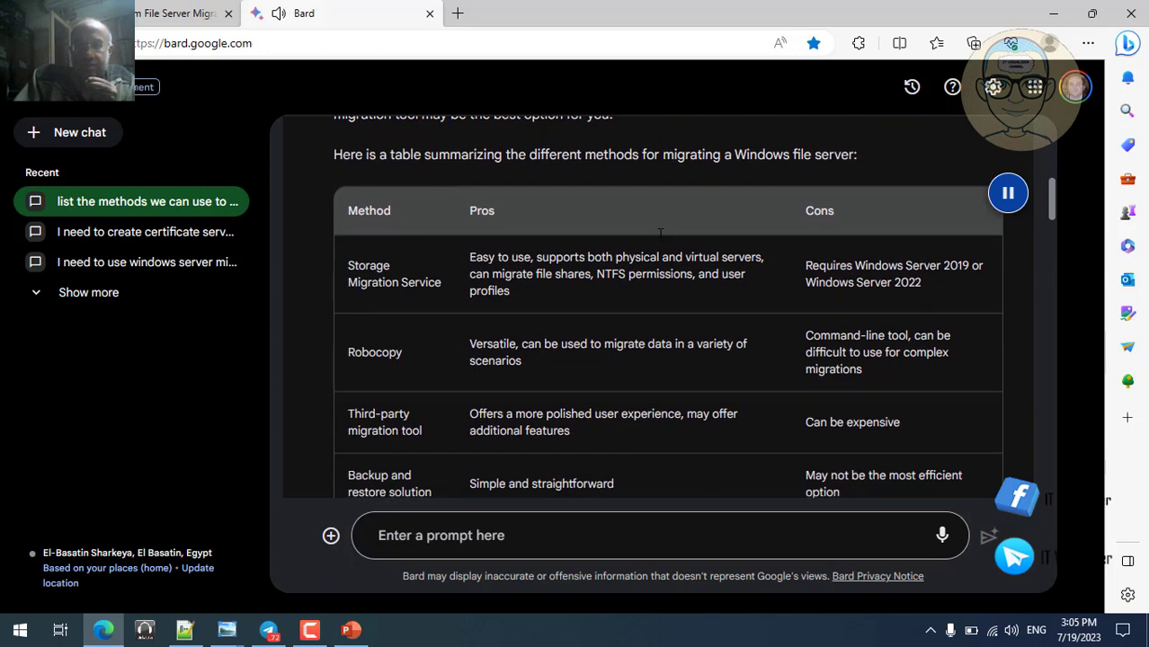
{"action": "scroll", "coordinate": [661, 233], "scroll_direction": "down", "scroll_amount": 1}
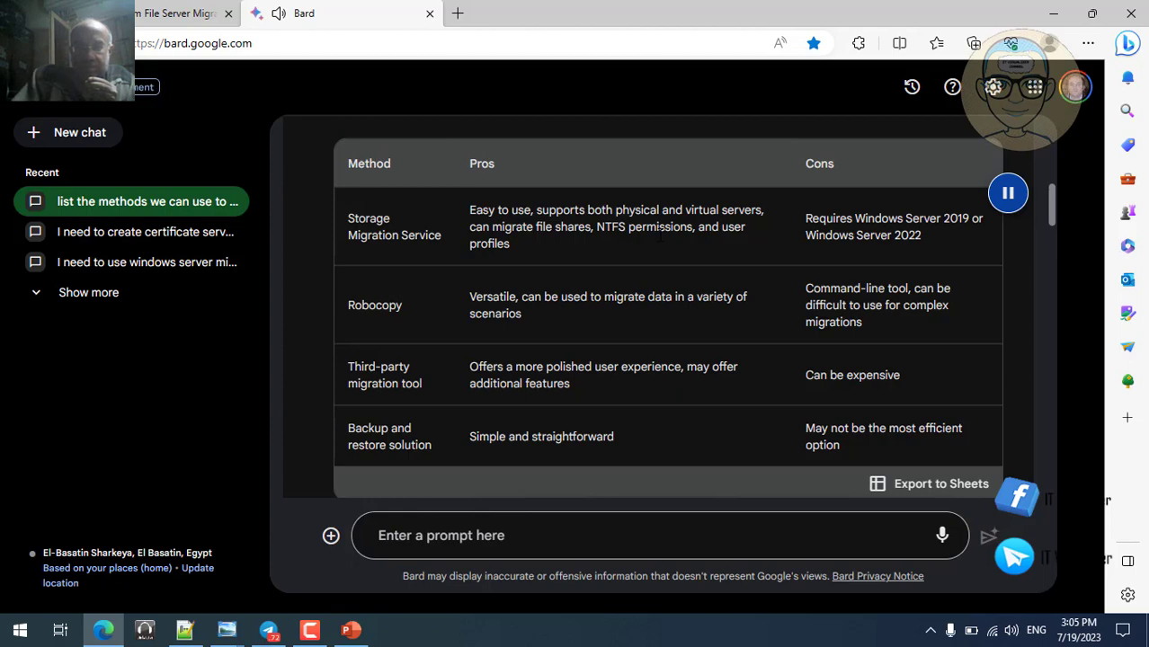
{"action": "scroll", "coordinate": [661, 237], "scroll_direction": "down", "scroll_amount": 2}
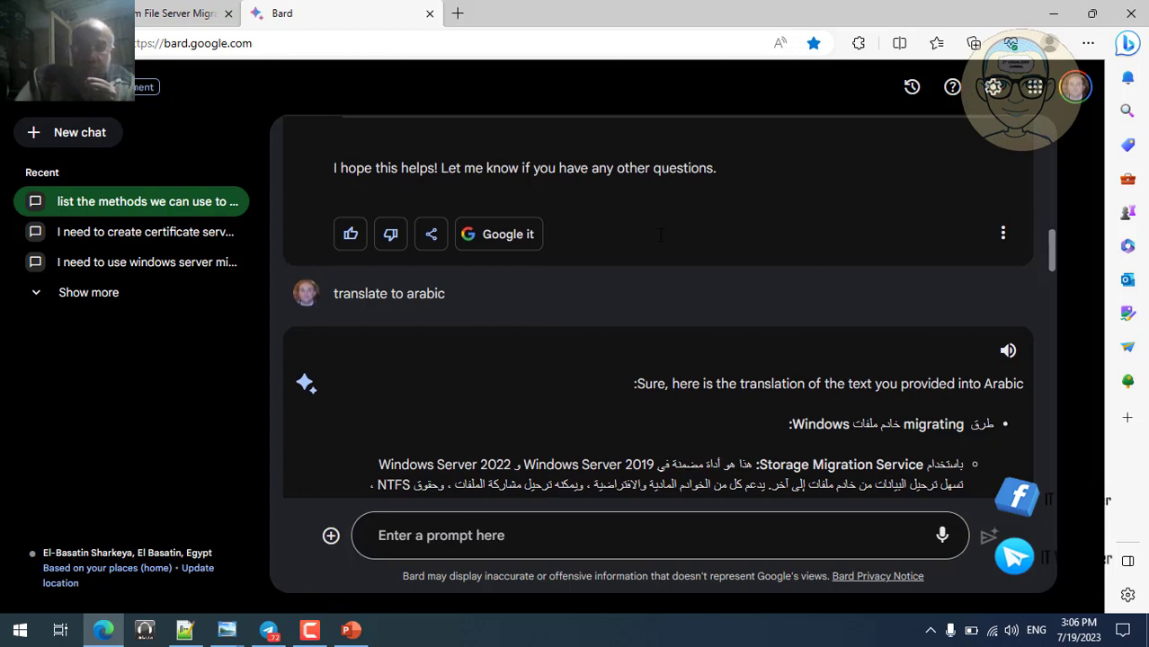
- Play Bard's answer on the Windows Server migration tool aloud and read it through to its sources, dismissing the pop-up notifications
{"action": "scroll", "coordinate": [661, 234], "scroll_direction": "down", "scroll_amount": 5}
{"action": "scroll", "coordinate": [661, 235], "scroll_direction": "down", "scroll_amount": 5}
{"action": "scroll", "coordinate": [661, 234], "scroll_direction": "down", "scroll_amount": 5}
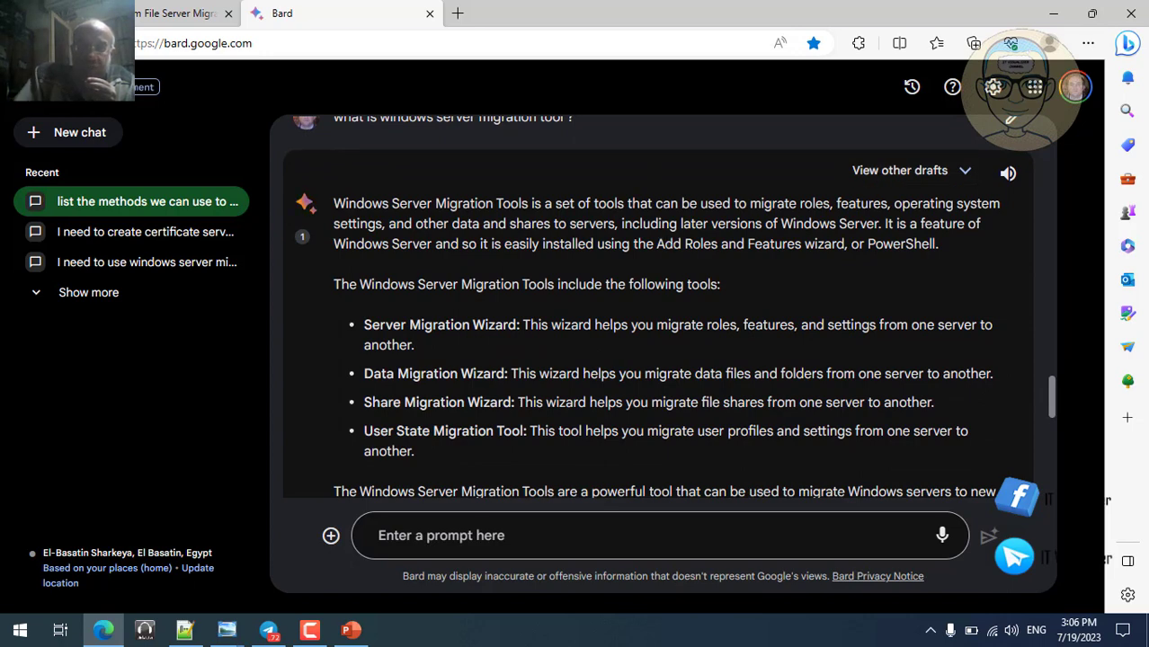
{"action": "left_click", "coordinate": [1007, 176]}
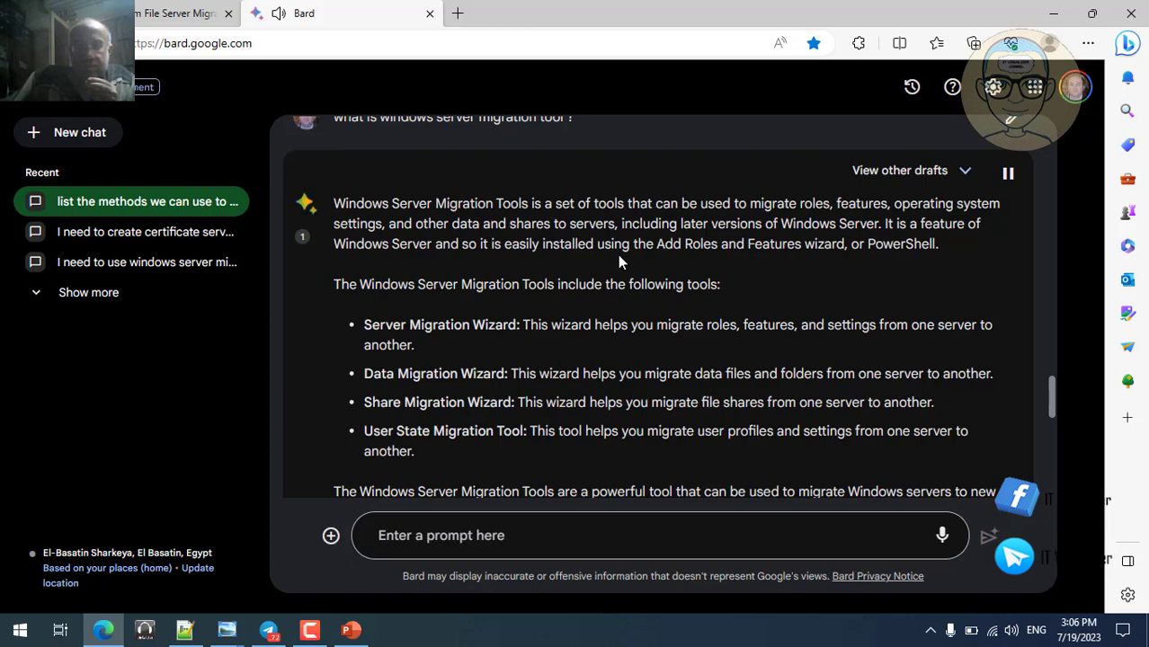
{"action": "scroll", "coordinate": [617, 254], "scroll_direction": "down", "scroll_amount": 2}
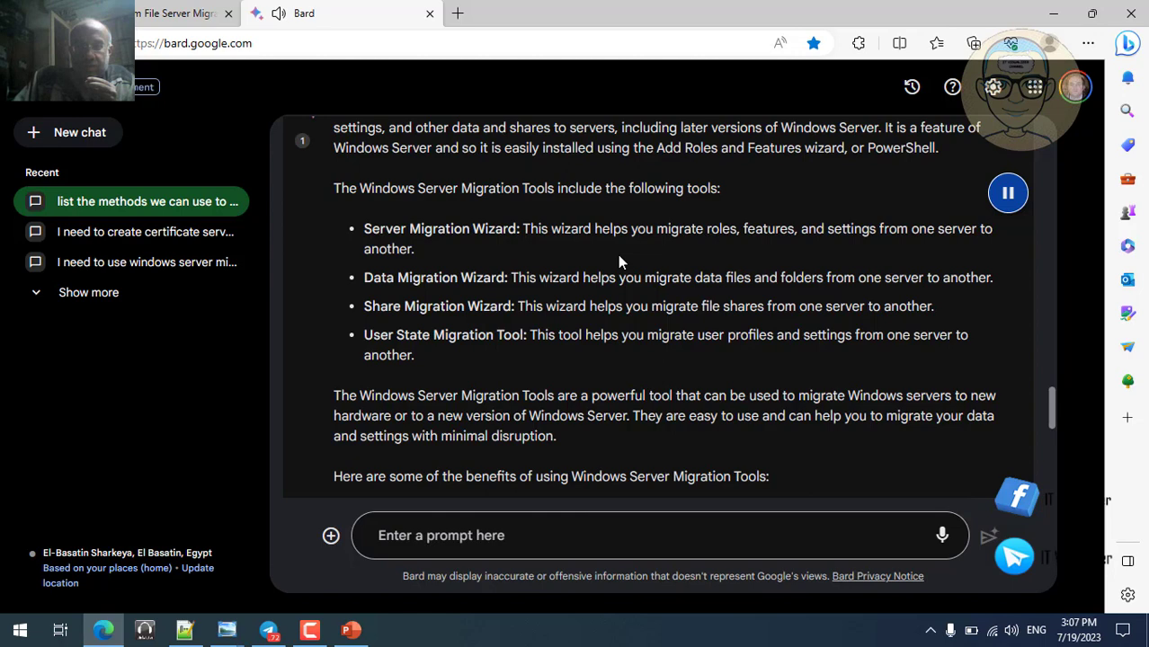
{"action": "scroll", "coordinate": [618, 260], "scroll_direction": "down", "scroll_amount": 2}
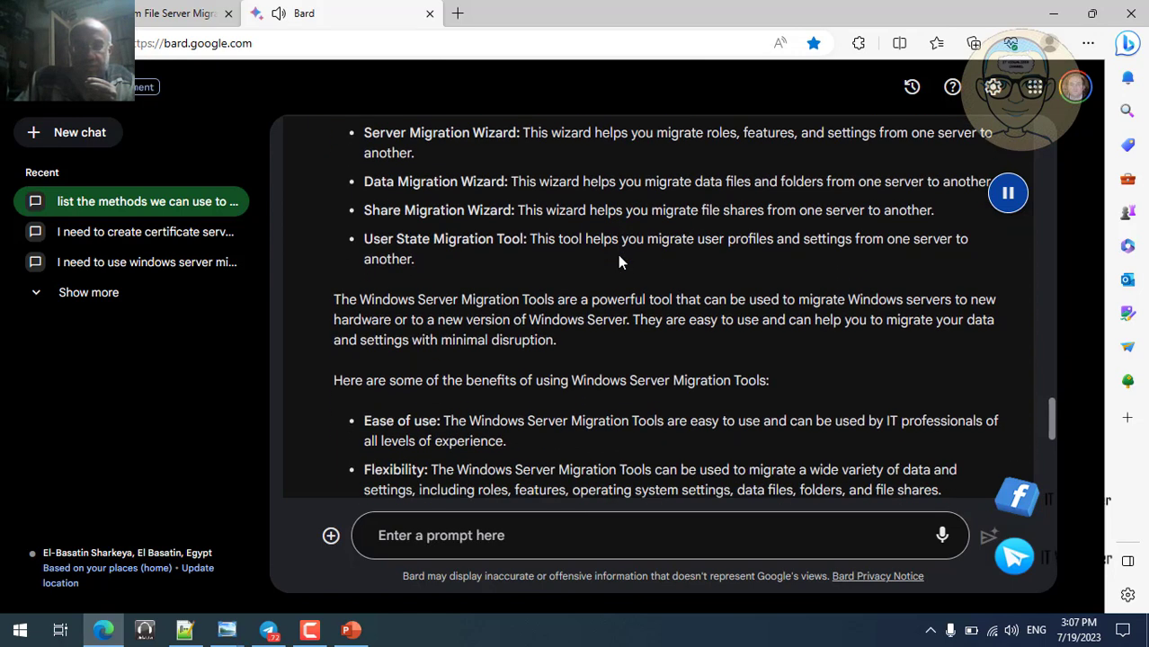
{"action": "scroll", "coordinate": [617, 261], "scroll_direction": "down", "scroll_amount": 1}
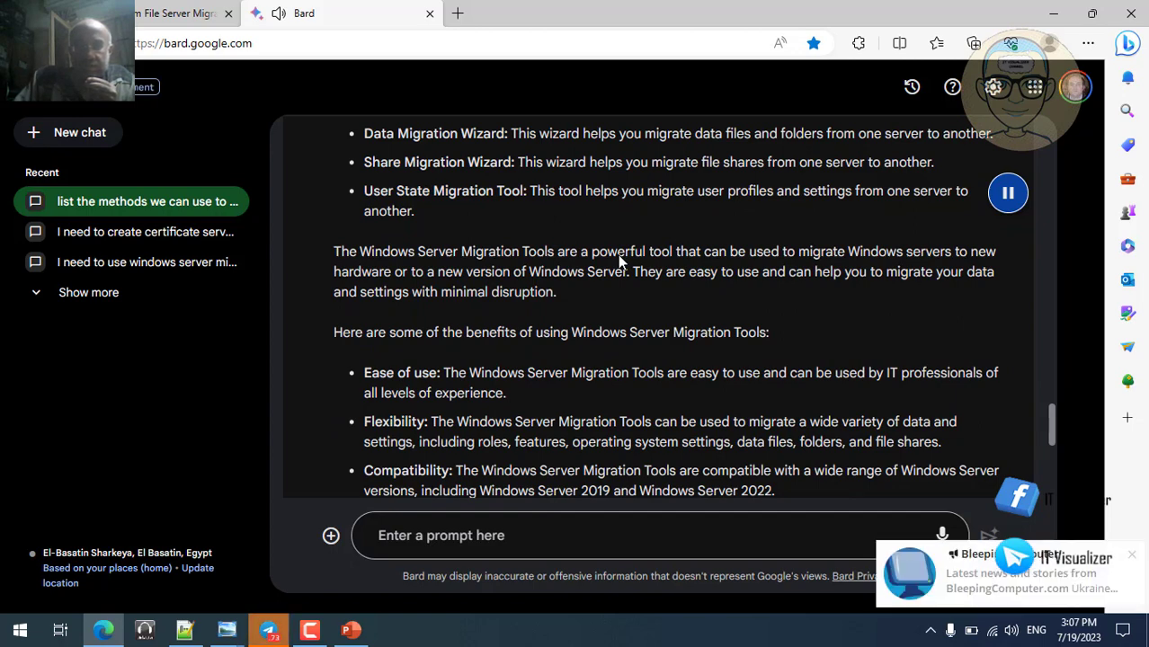
{"action": "left_click", "coordinate": [1131, 556]}
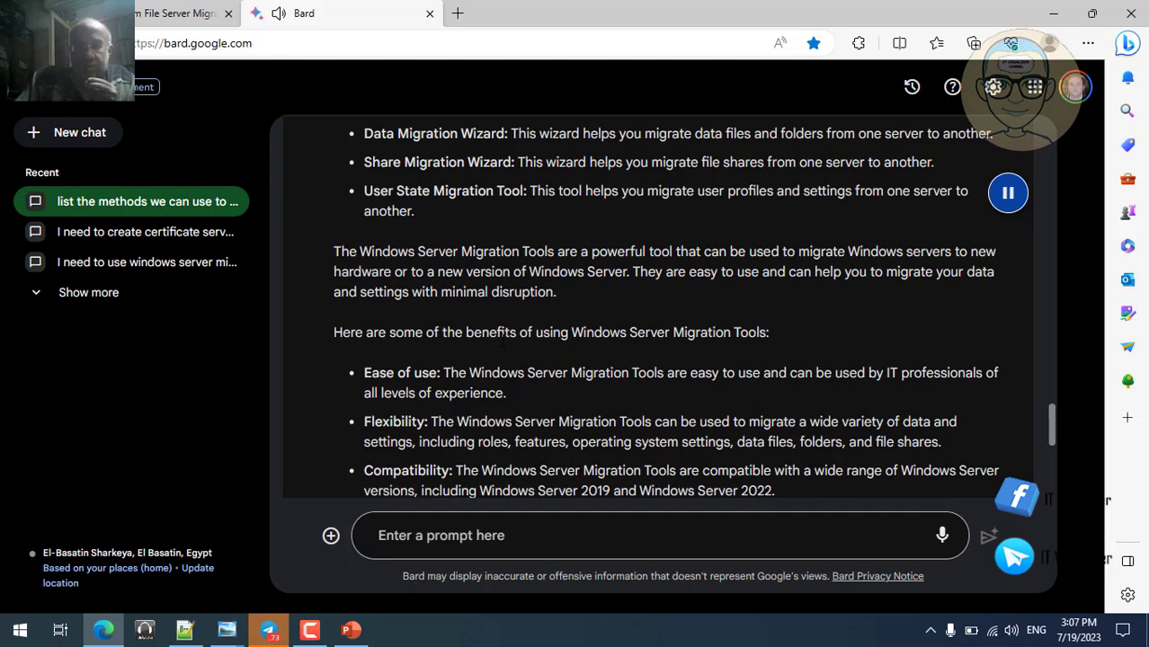
{"action": "scroll", "coordinate": [502, 339], "scroll_direction": "down", "scroll_amount": 1}
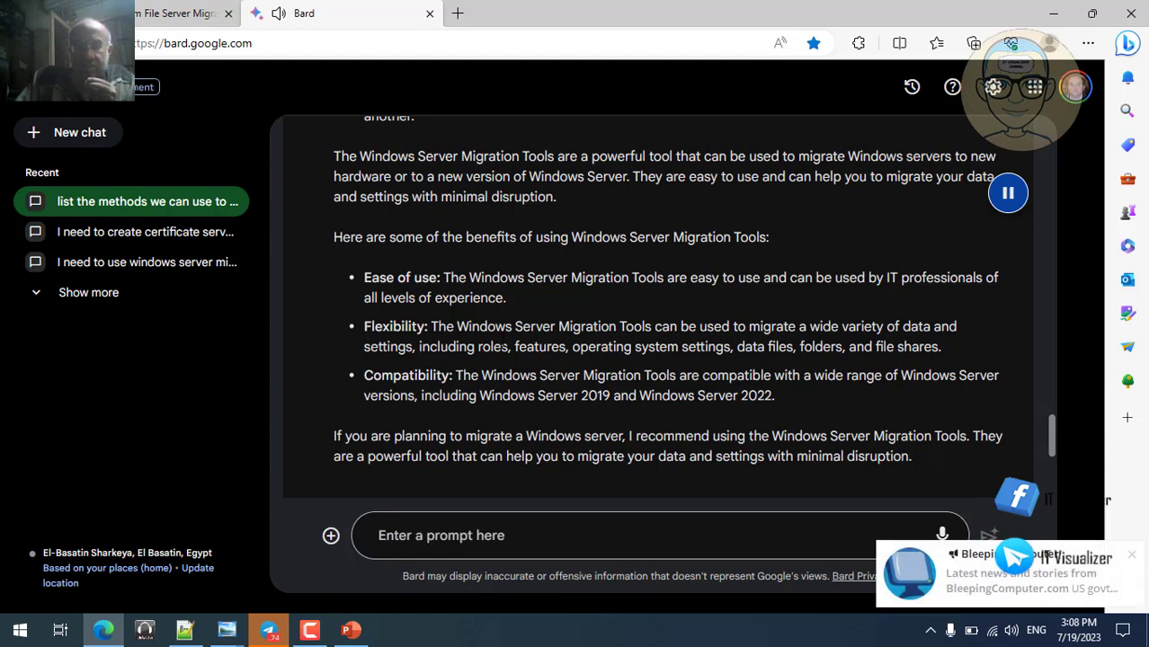
{"action": "left_click", "coordinate": [1131, 555]}
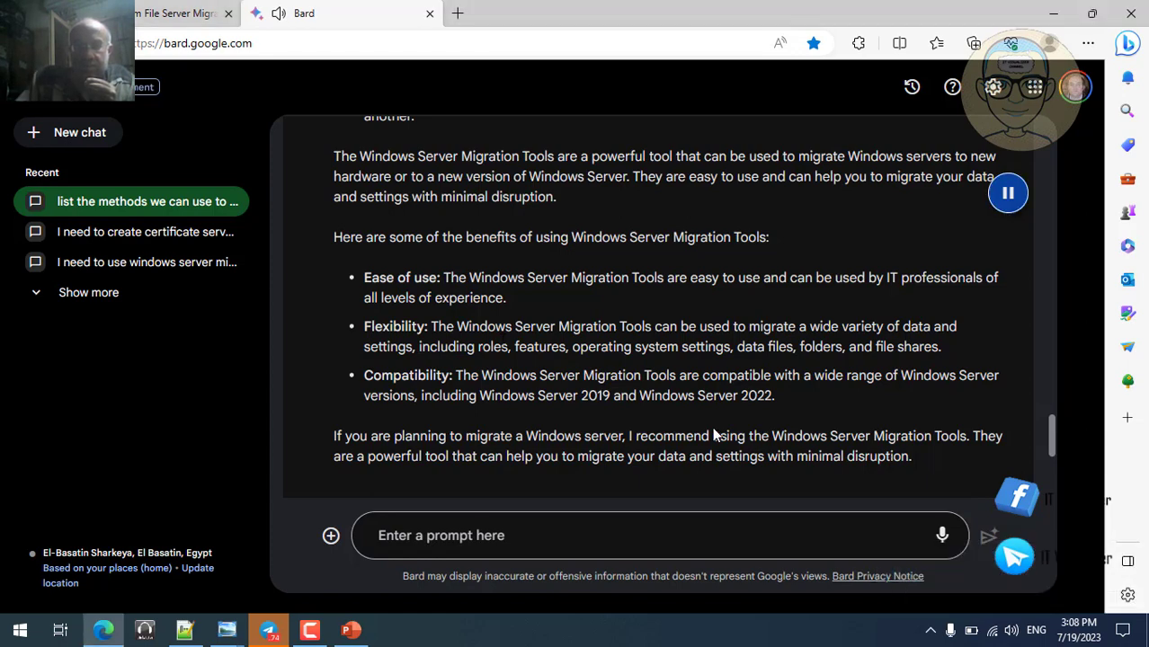
{"action": "scroll", "coordinate": [712, 434], "scroll_direction": "down", "scroll_amount": 1}
{"action": "scroll", "coordinate": [712, 435], "scroll_direction": "down", "scroll_amount": 1}
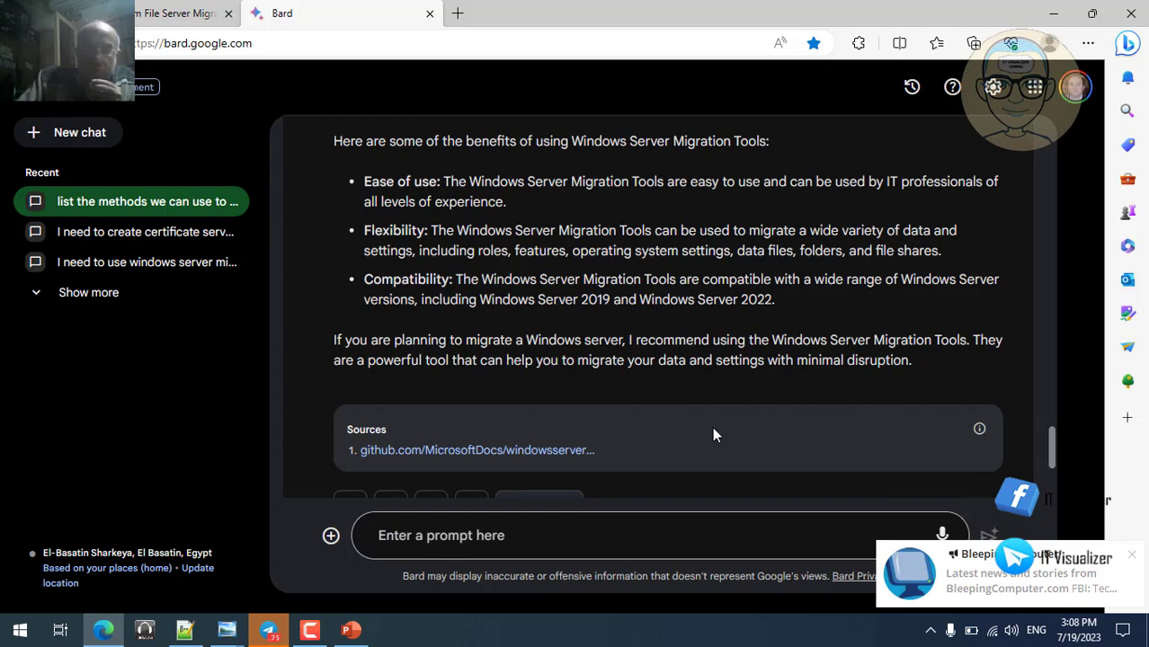
{"action": "left_click", "coordinate": [1129, 556]}
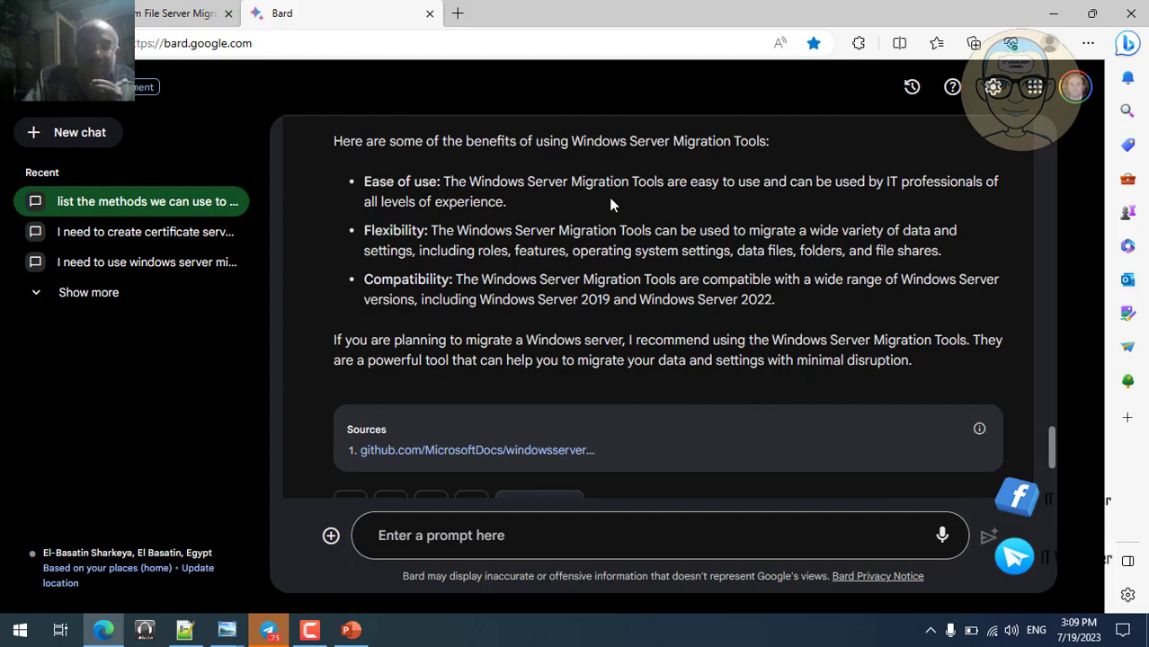
- Close the Bard page, minimise the browser and switch to Notepad++
{"action": "left_click", "coordinate": [431, 15]}
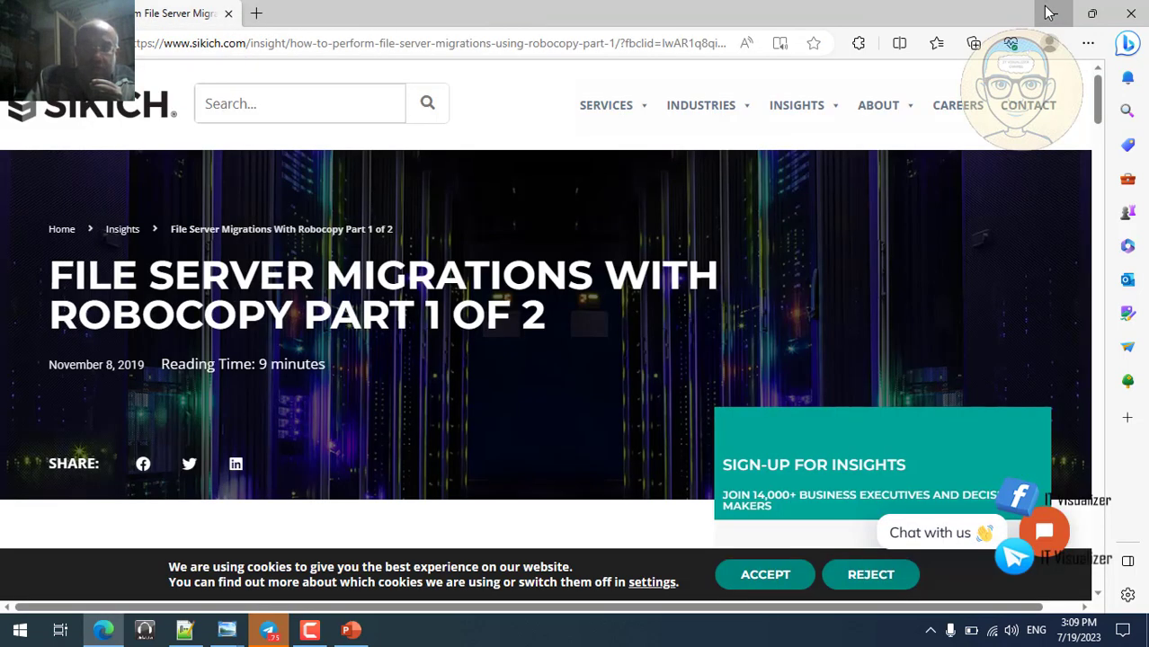
{"action": "left_click", "coordinate": [1049, 12]}
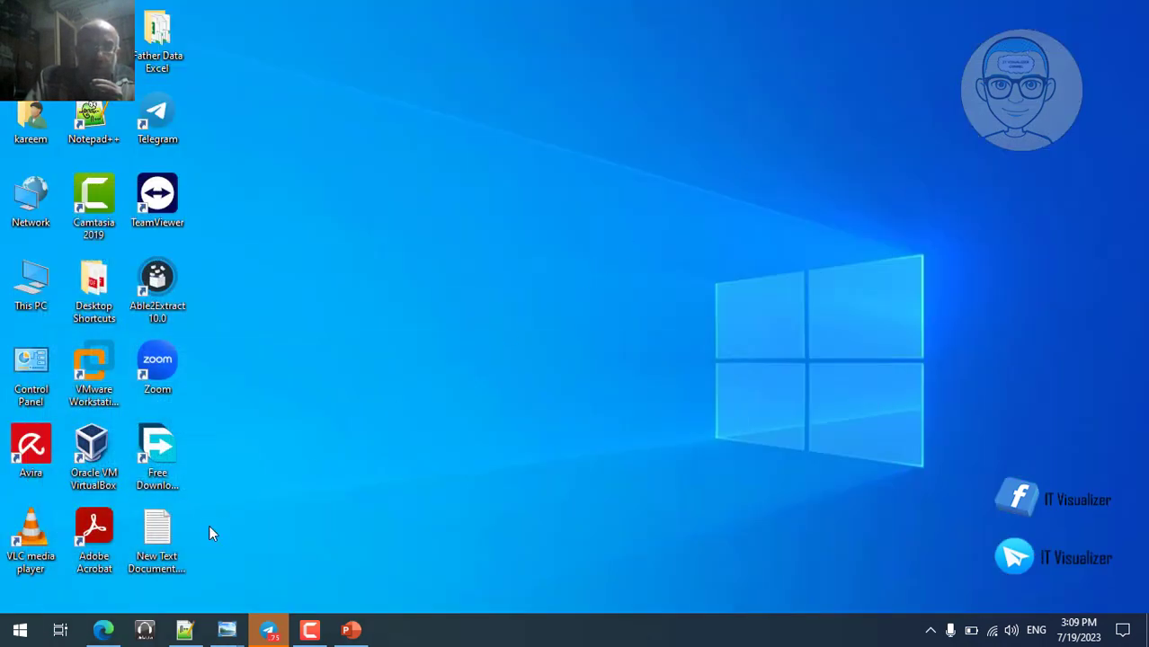
{"action": "left_click", "coordinate": [184, 629]}
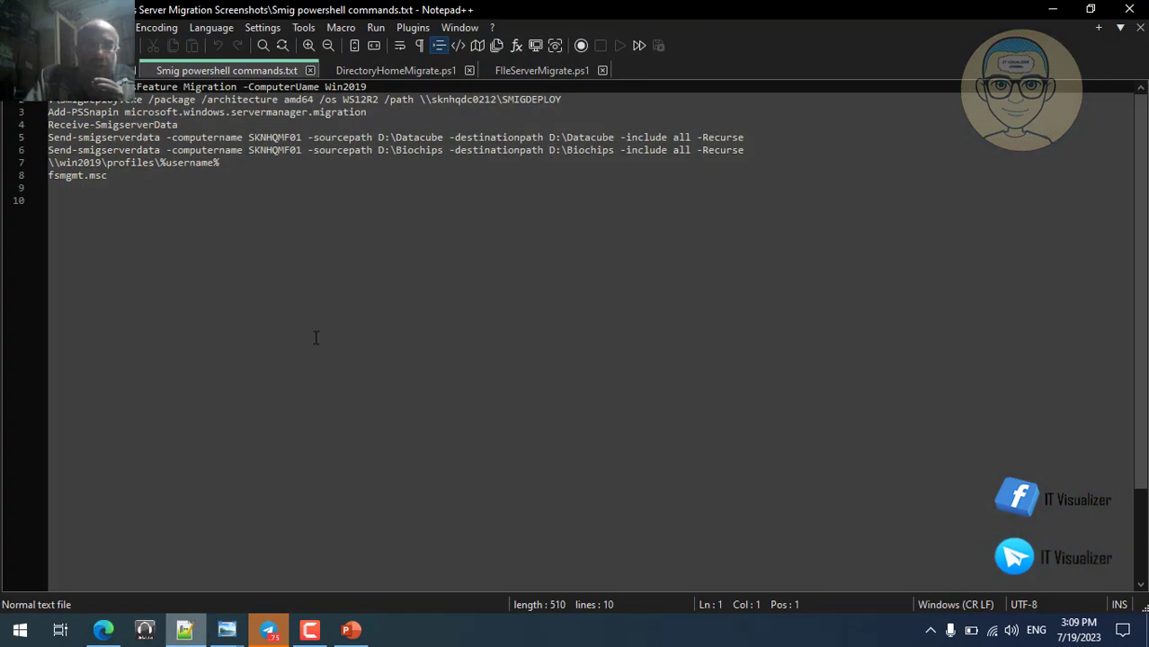
- Review the PowerShell script with the D:\DataCube and D:\Biochips folder commands, then the SmigDeploy line in Smig powershell commands.txt
{"action": "left_click", "coordinate": [90, 70]}
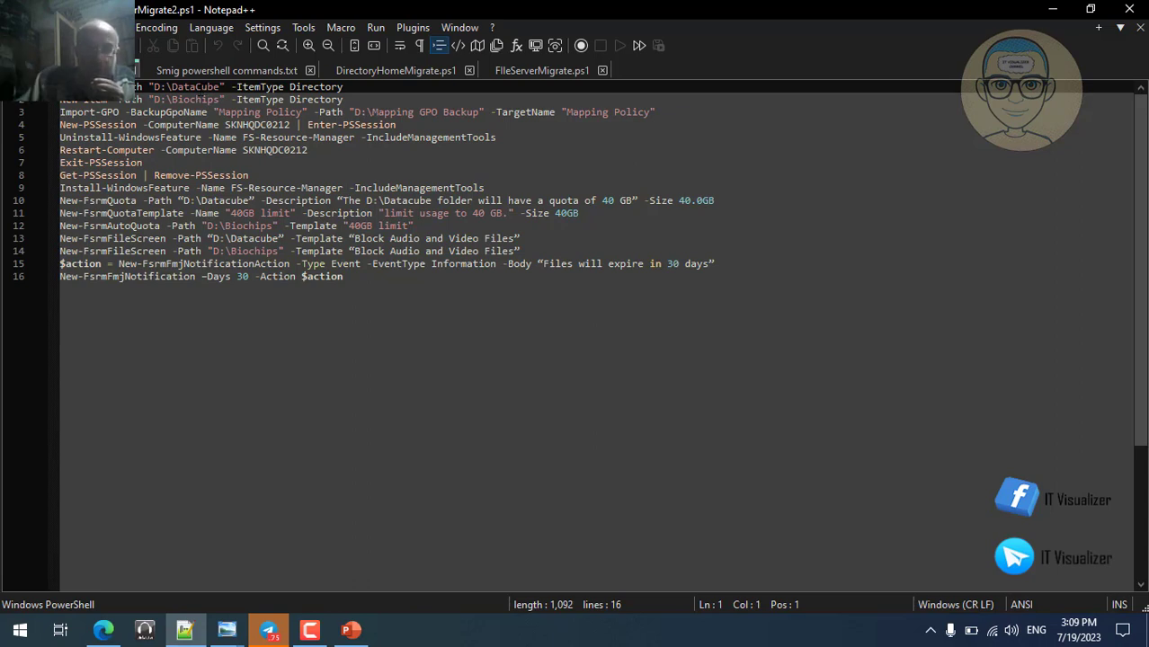
{"action": "left_click", "coordinate": [197, 99]}
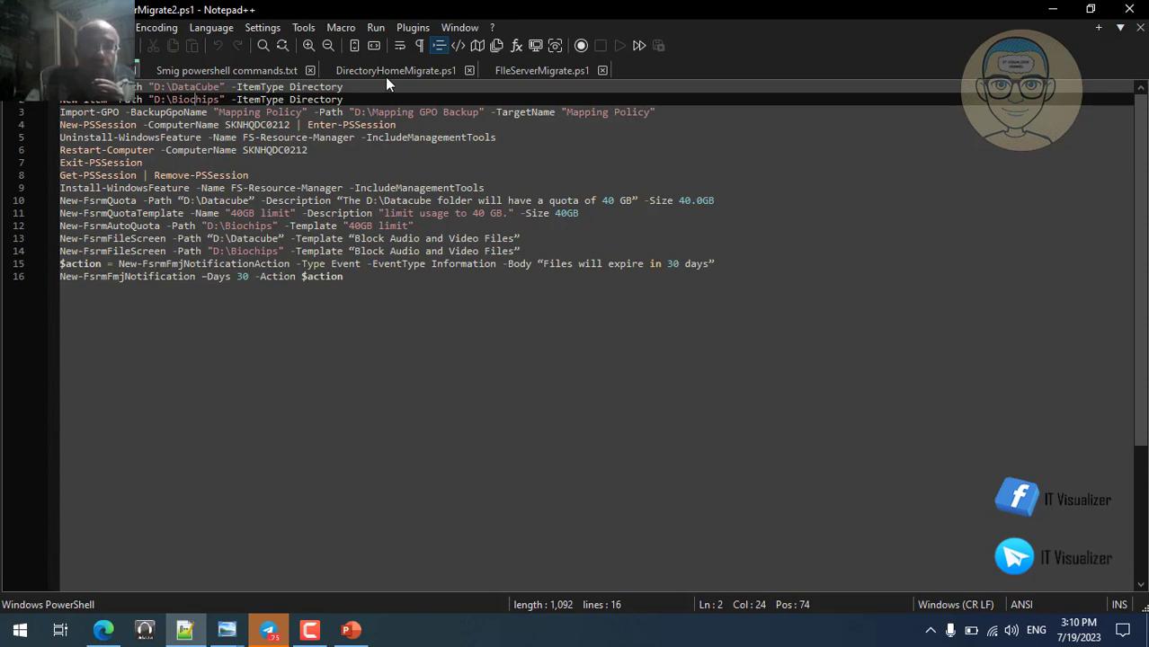
{"action": "left_click", "coordinate": [264, 70]}
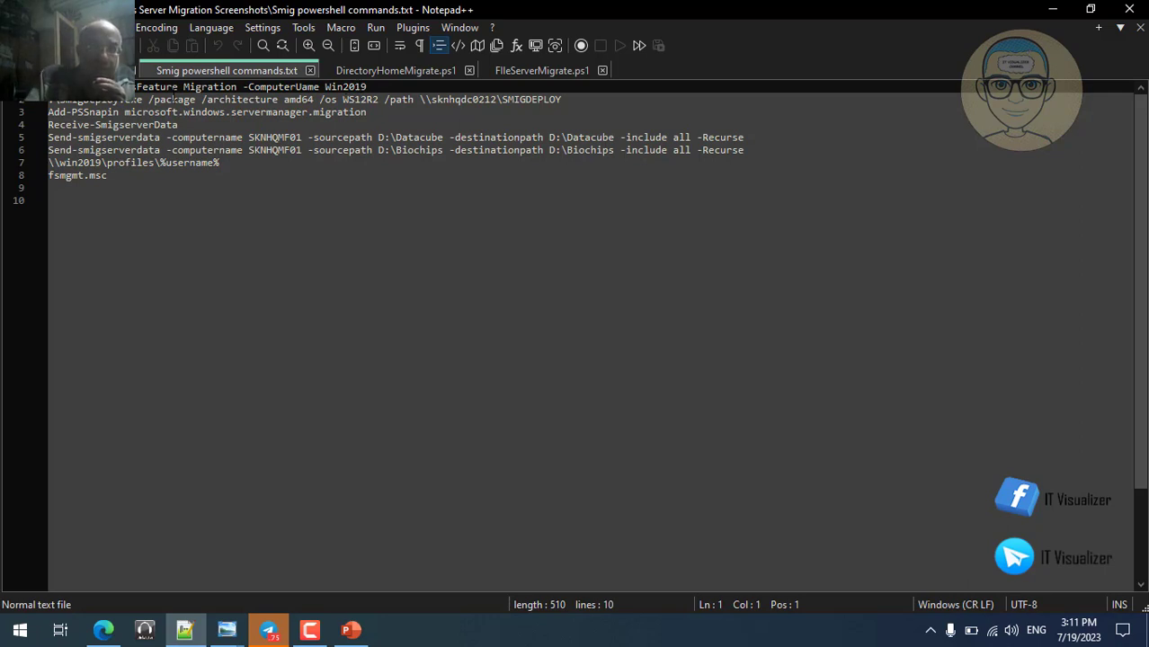
{"action": "left_click", "coordinate": [40, 110]}
{"action": "left_click", "coordinate": [57, 99]}
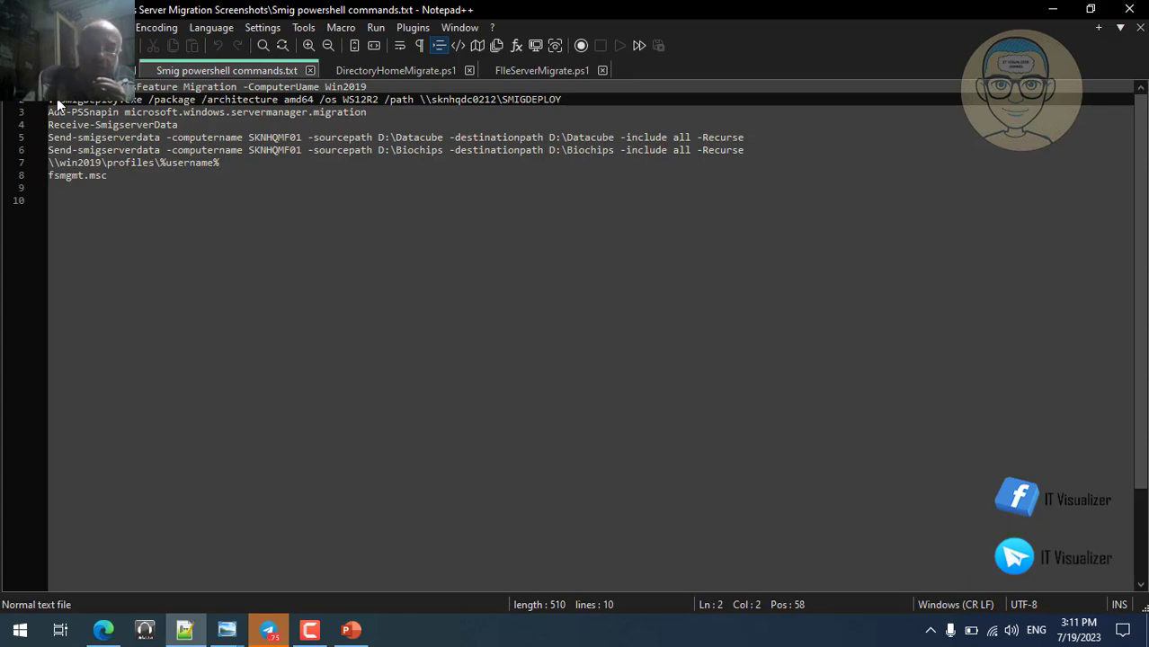
- Switch to the PowerPoint migration diagram and select the lowest source server picture, then the Windows Server 2012 R2 label on slide 3
{"action": "left_click", "coordinate": [351, 622]}
{"action": "left_click", "coordinate": [504, 493]}
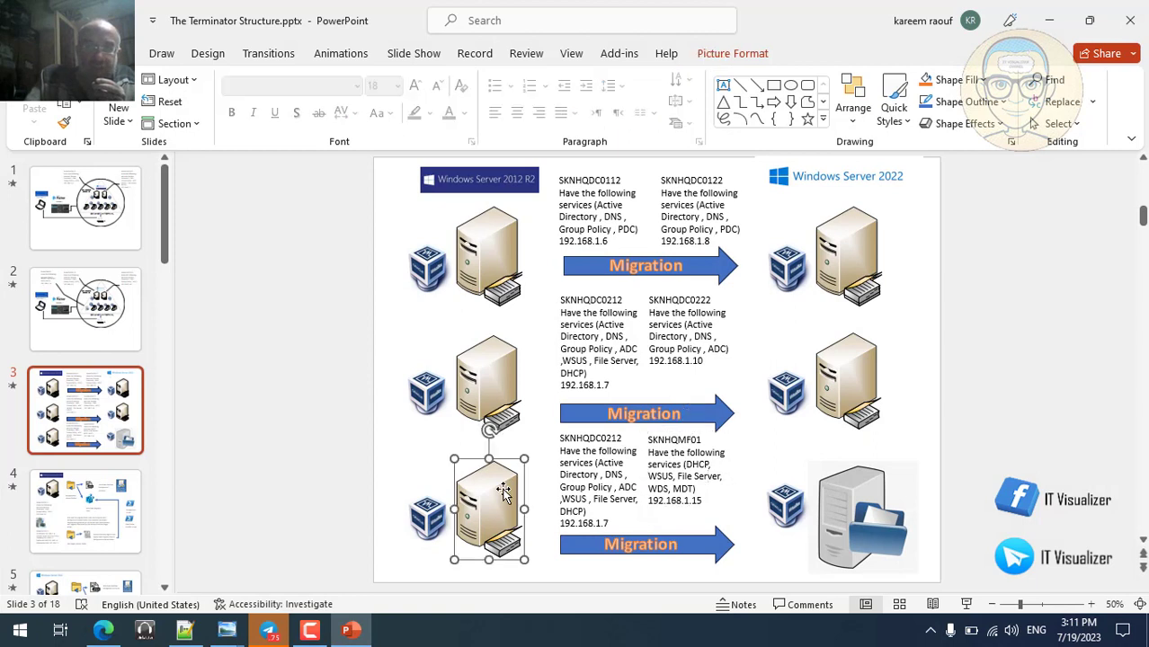
{"action": "left_click", "coordinate": [512, 189]}
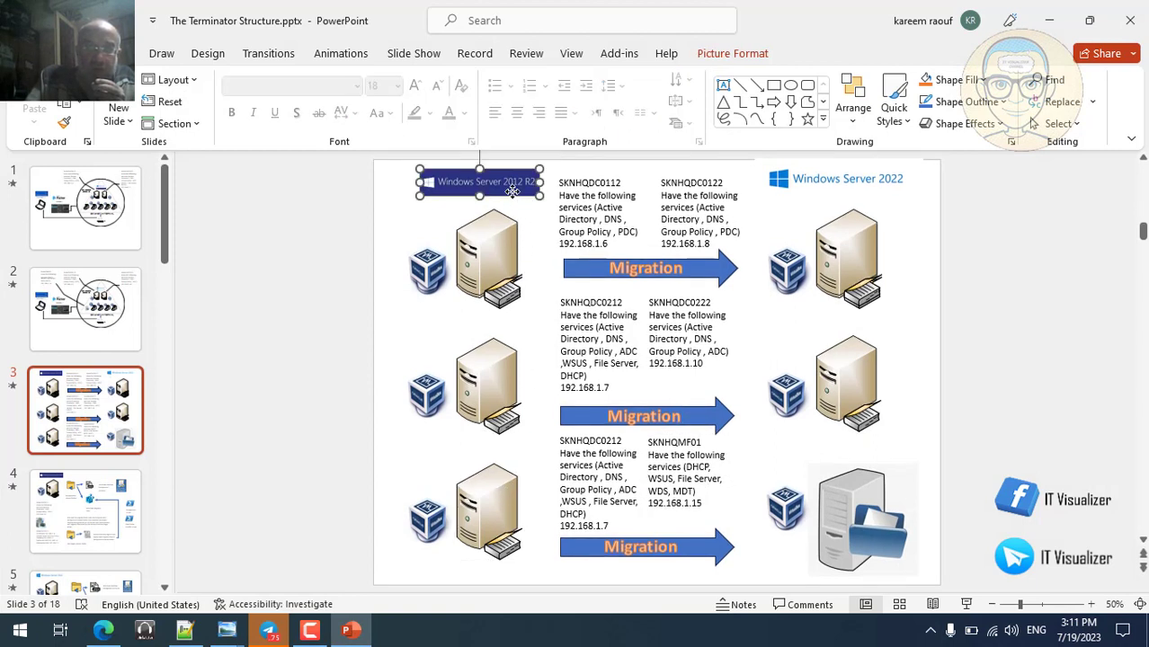